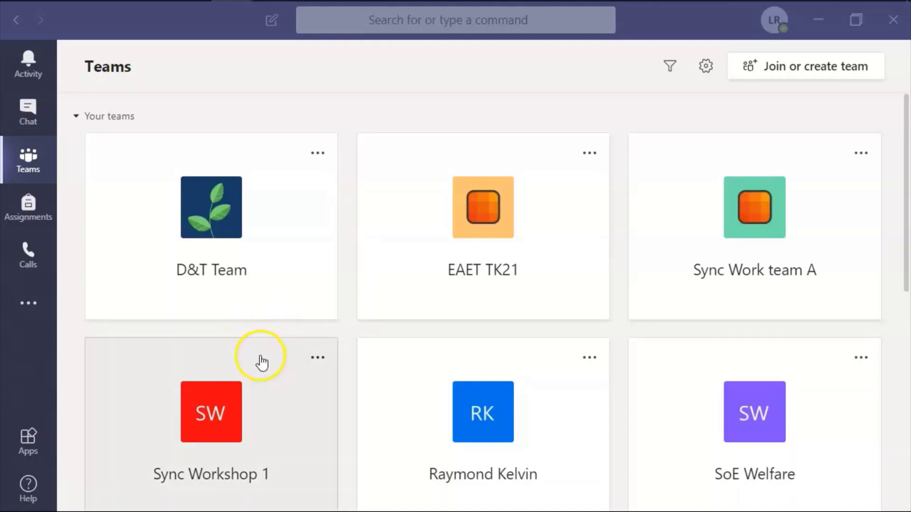
Open the prog briefing team from the list of teams.
click(22, 165)
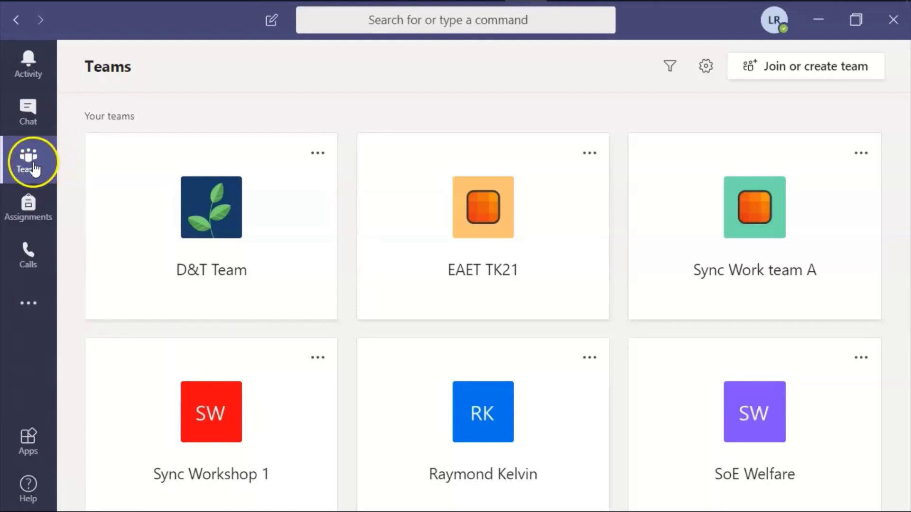
scroll(197, 207, down, 10)
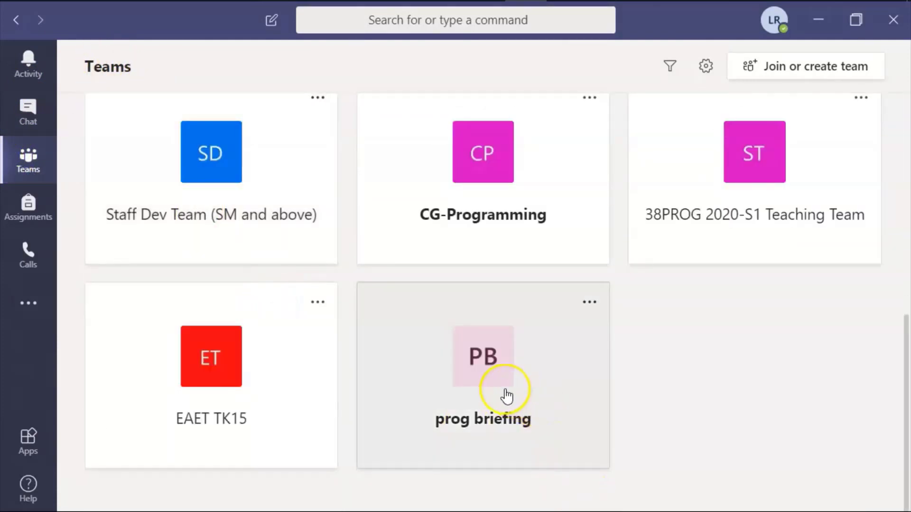
click(506, 394)
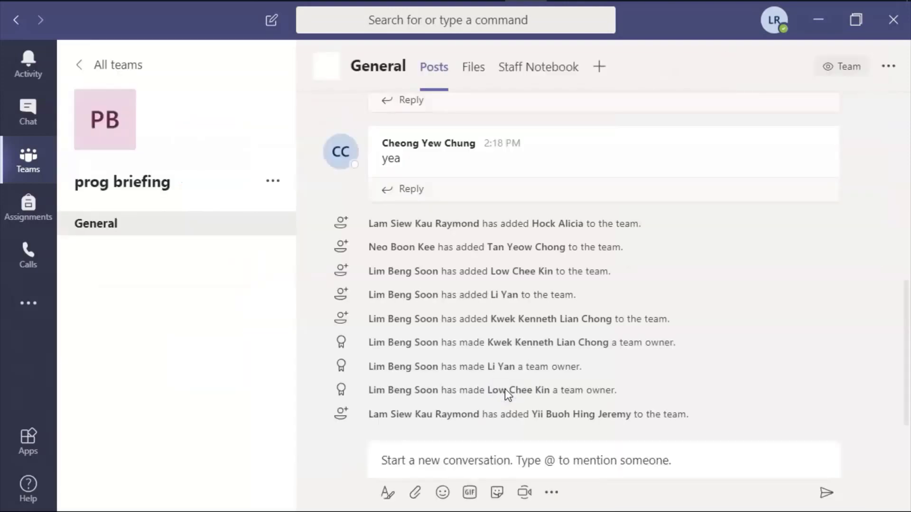
Start an instant video meeting in the General channel with the camera on and no subject.
click(524, 496)
click(530, 499)
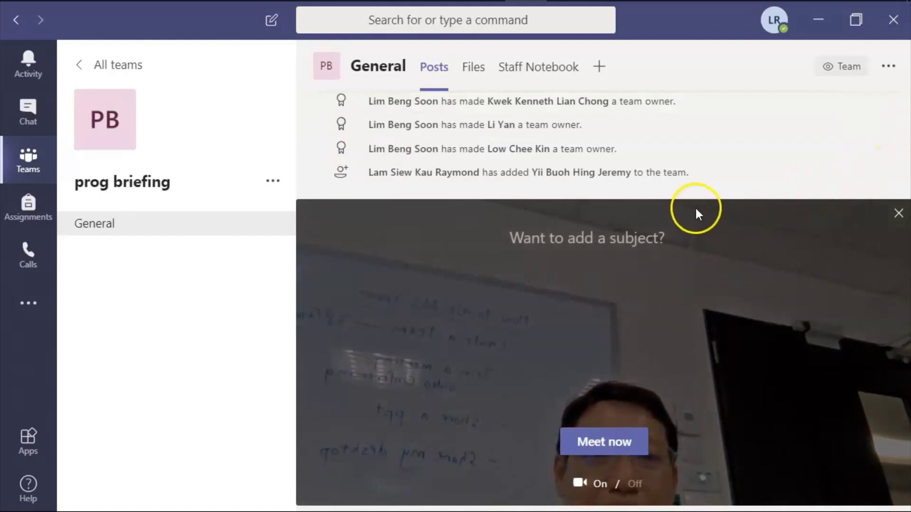
drag(696, 209, 669, 172)
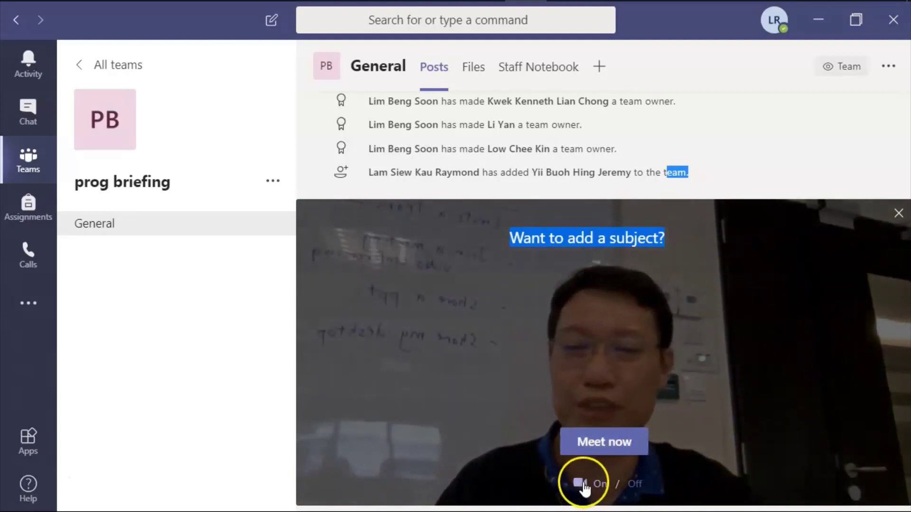
click(604, 443)
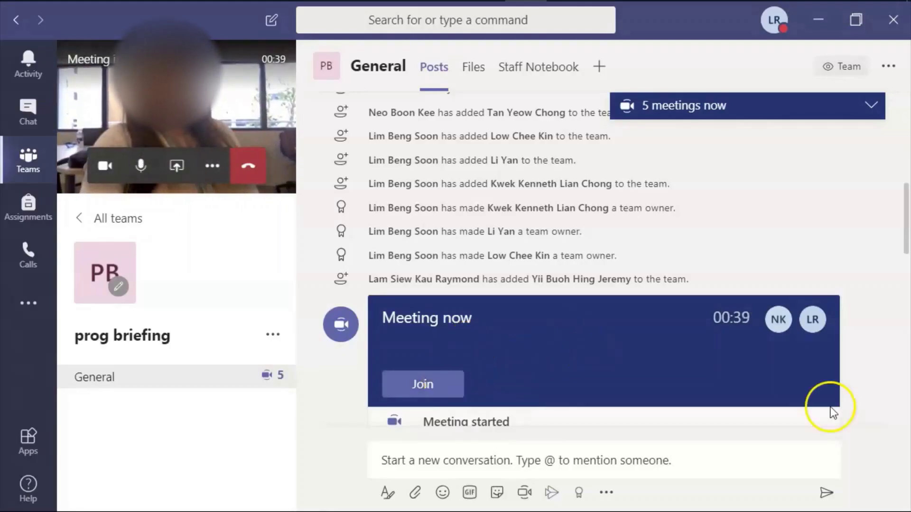
Look through the meeting entries in the General channel's posts.
mouse_move(812, 324)
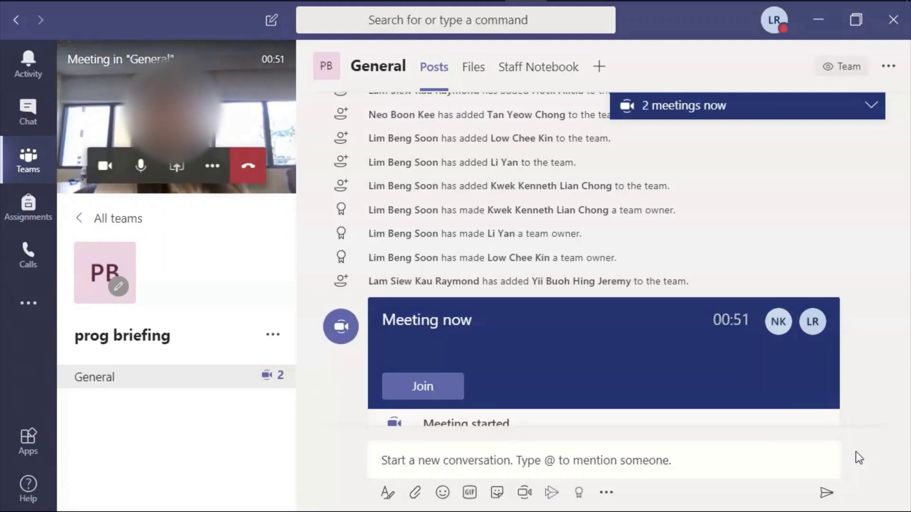
scroll(679, 346, down, 2)
scroll(681, 347, down, 4)
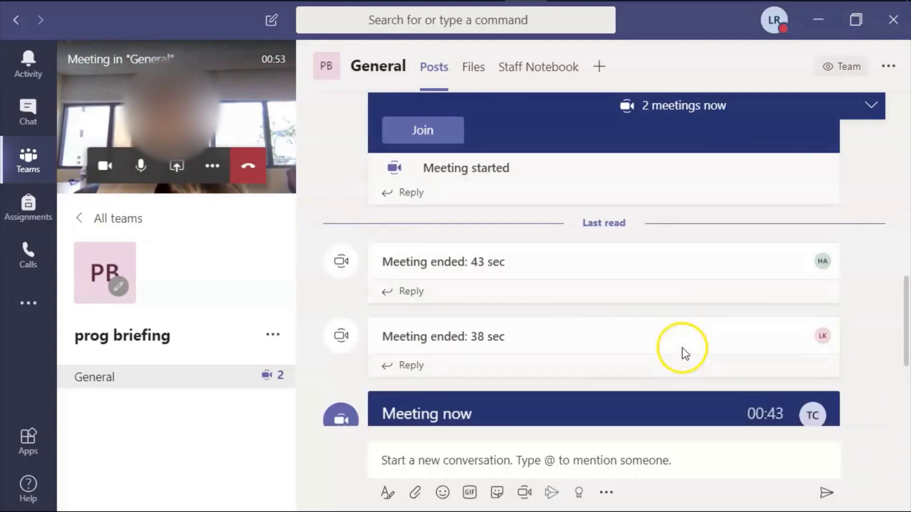
scroll(685, 349, up, 6)
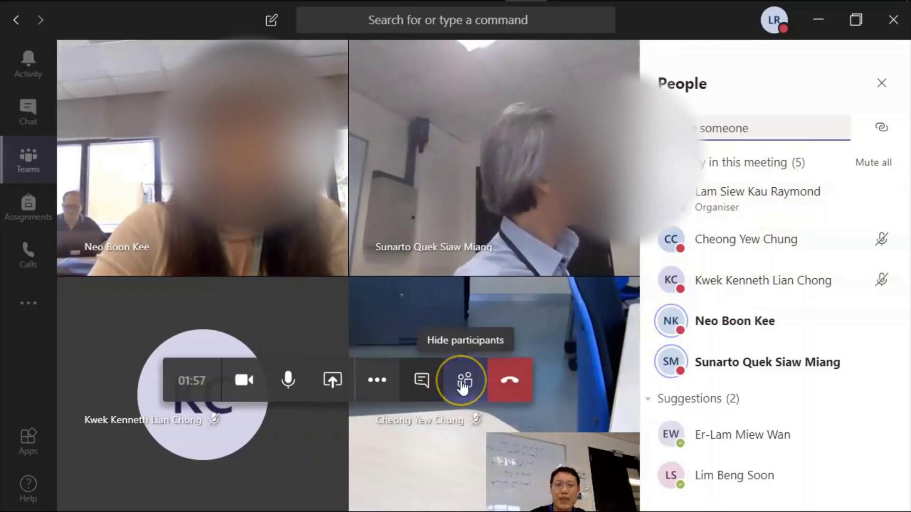
Hide the meeting's participant list and show it again.
click(463, 385)
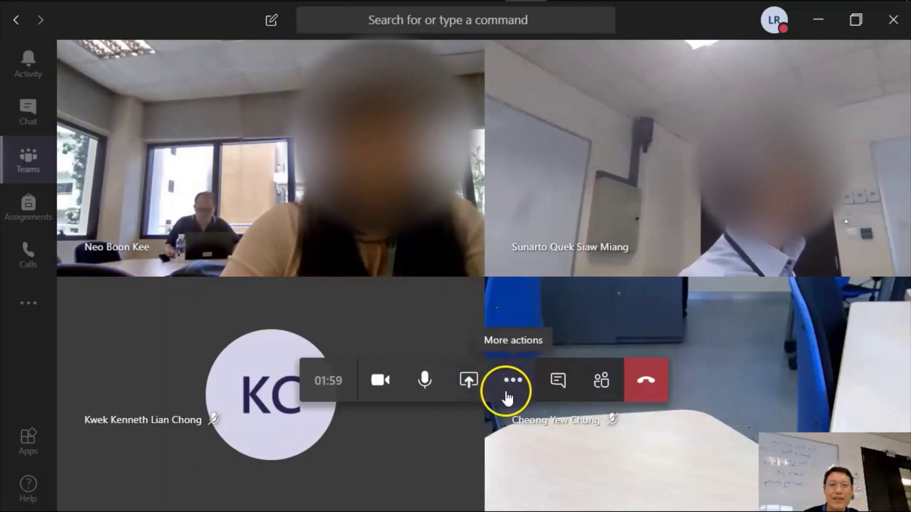
click(598, 380)
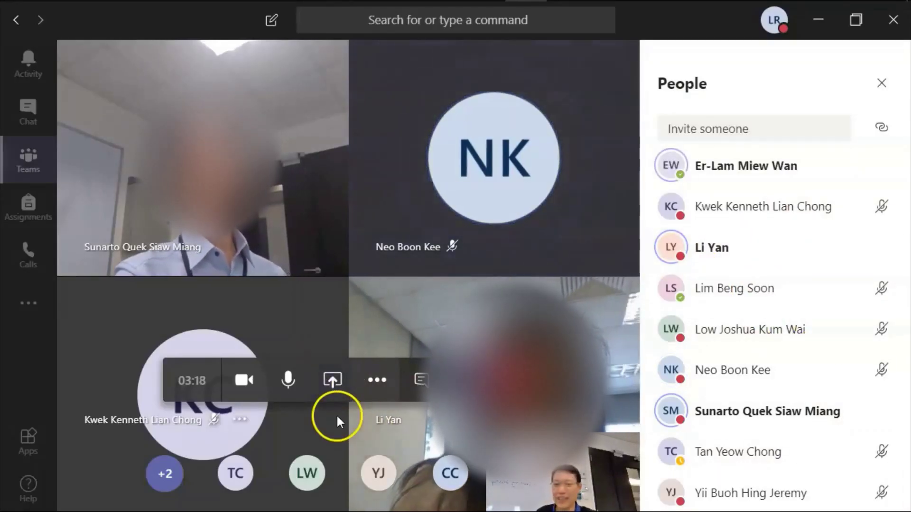
Check the PowerPoint sharing sources, present Photos.pptx in the meeting and close the participant list.
click(334, 379)
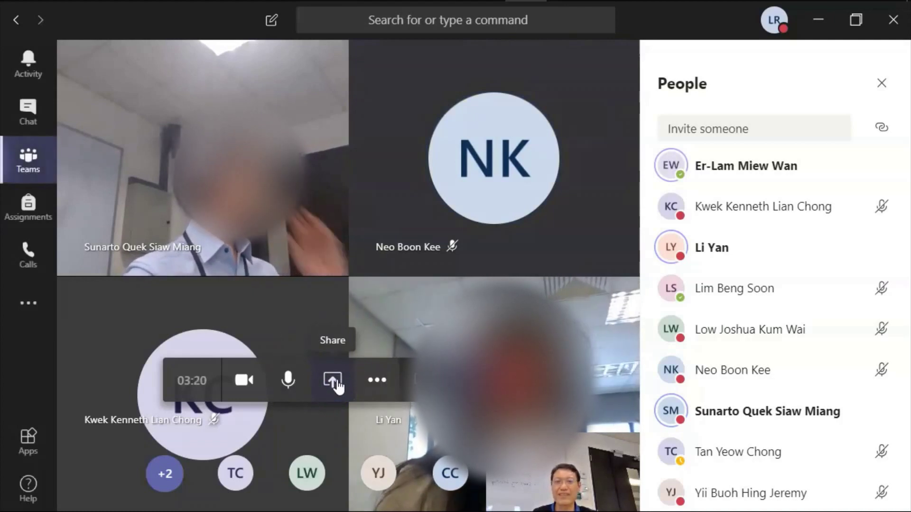
click(334, 379)
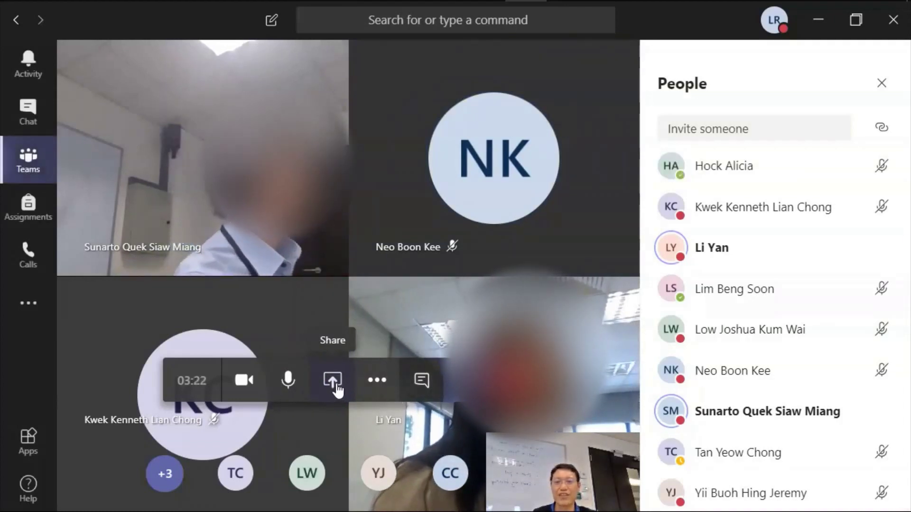
click(334, 381)
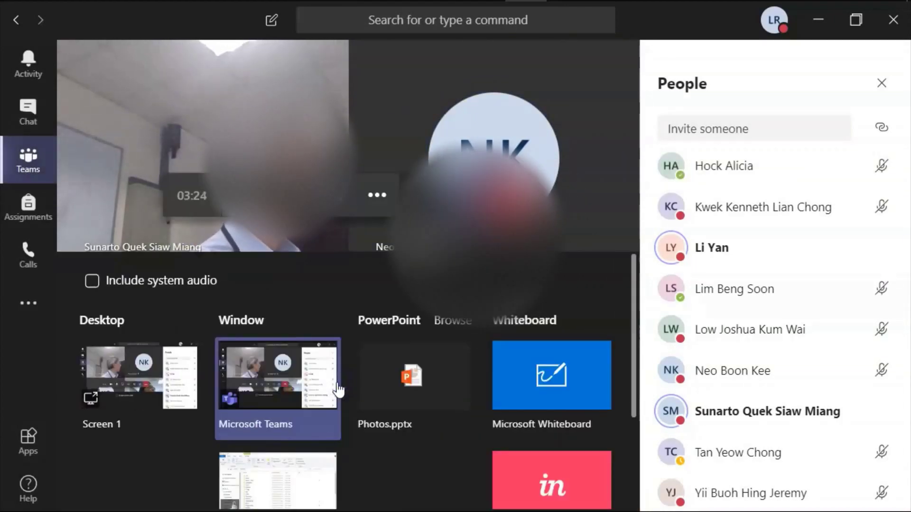
click(383, 388)
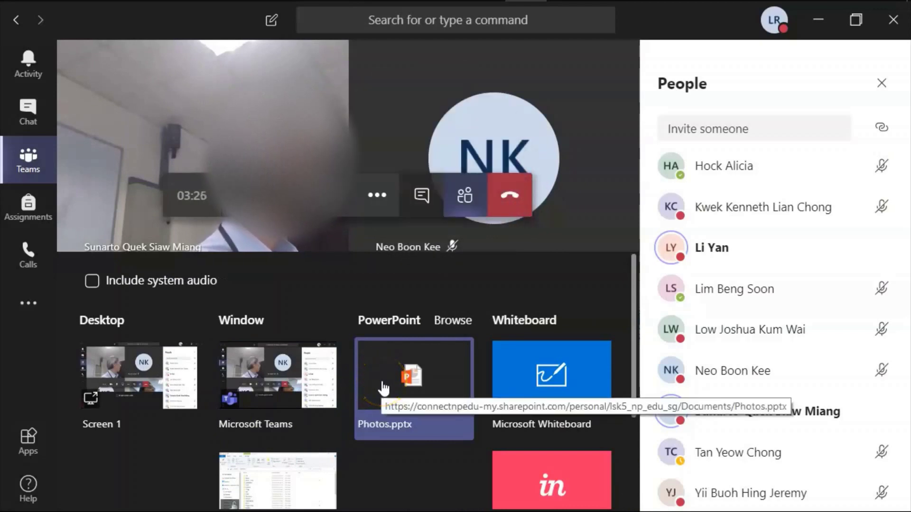
click(356, 386)
click(433, 349)
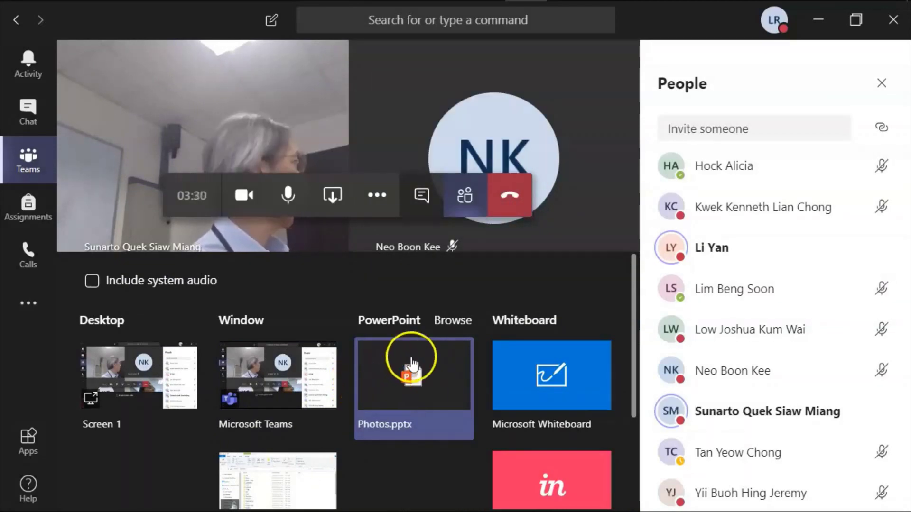
click(386, 326)
click(418, 409)
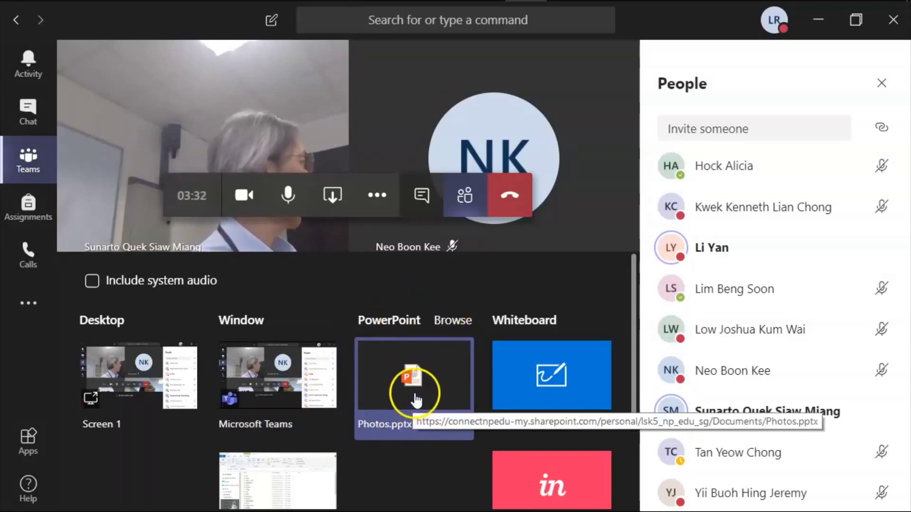
click(456, 324)
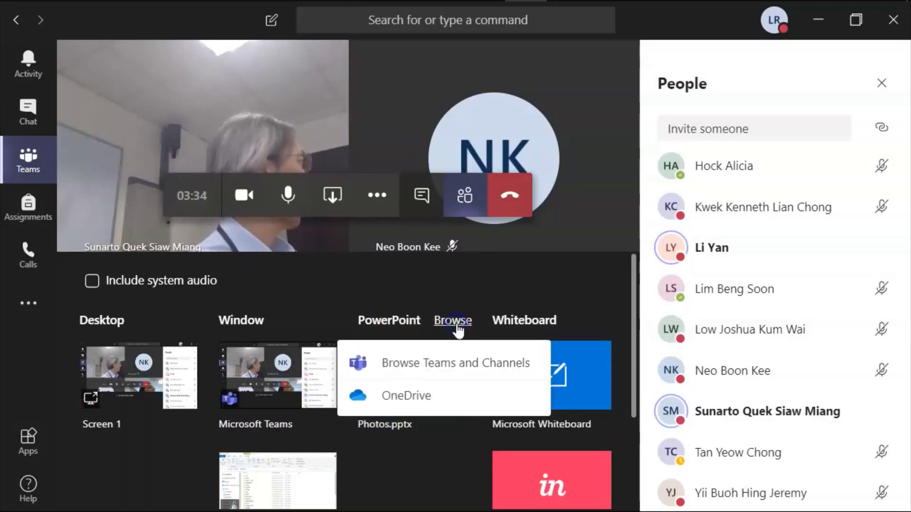
click(412, 361)
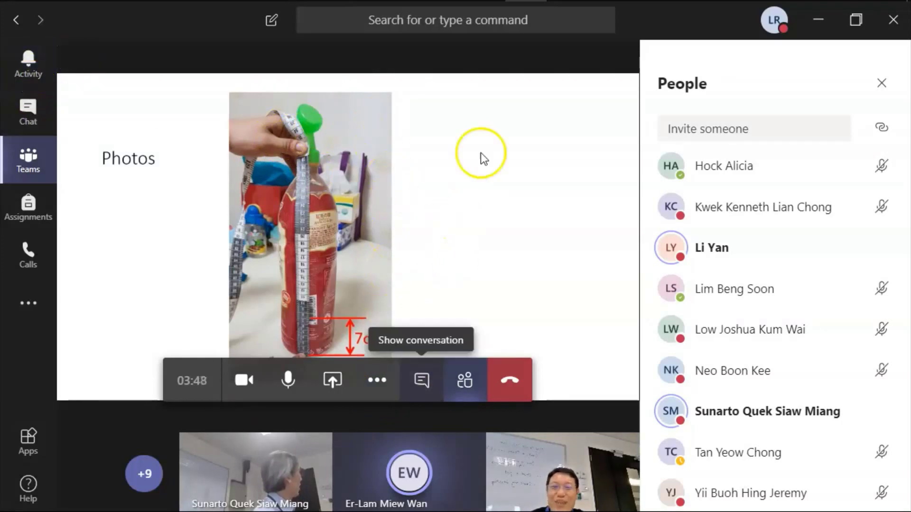
click(882, 83)
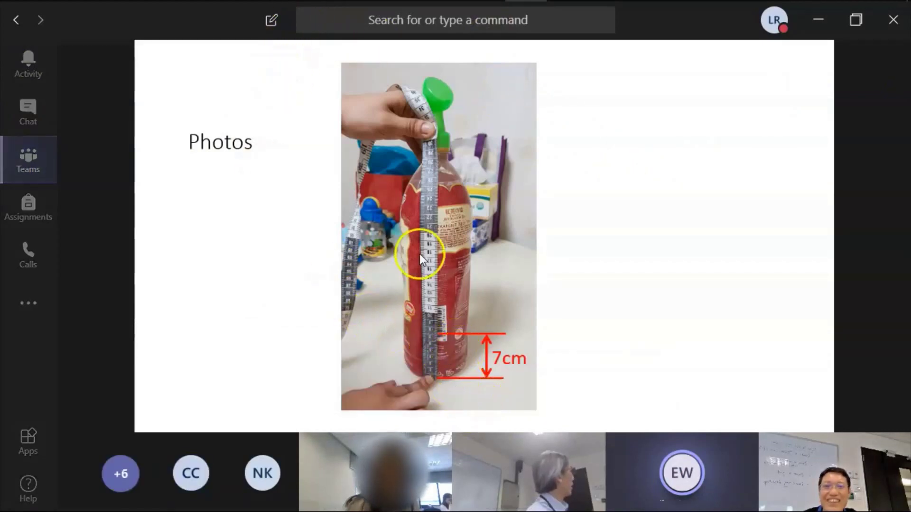
Upload Zero to AI.pptx from the computer's Downloads folder and present it in the meeting.
click(467, 391)
click(462, 388)
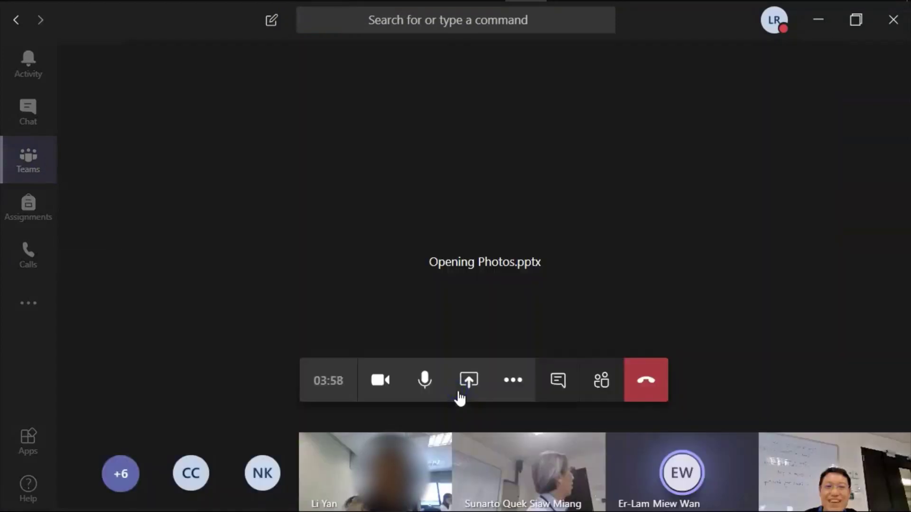
click(470, 385)
click(666, 323)
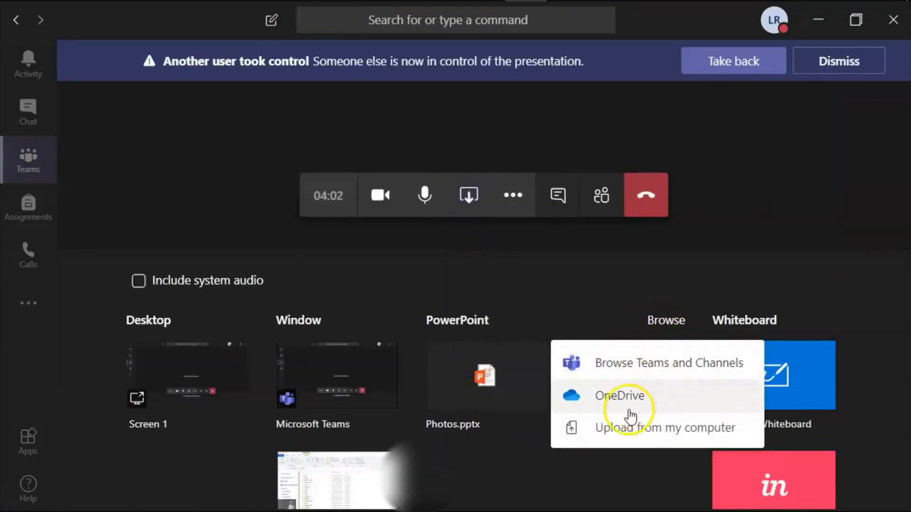
click(625, 430)
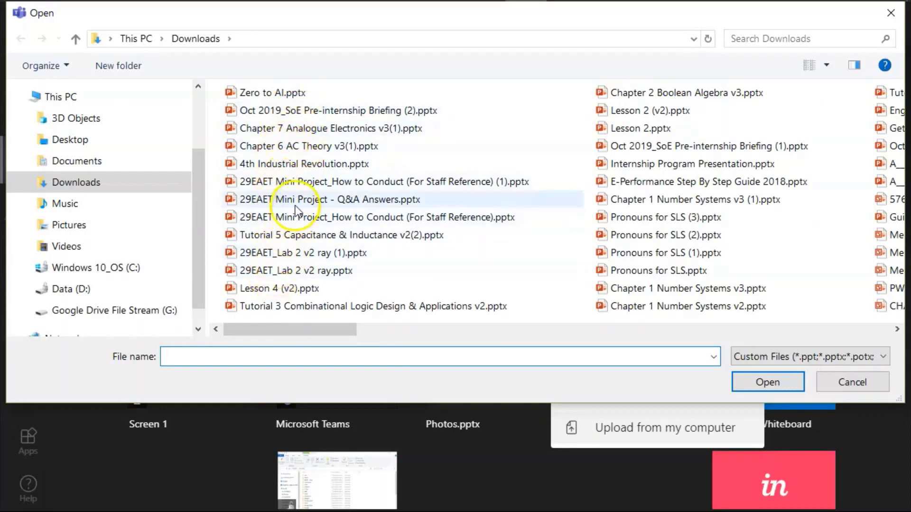
click(294, 94)
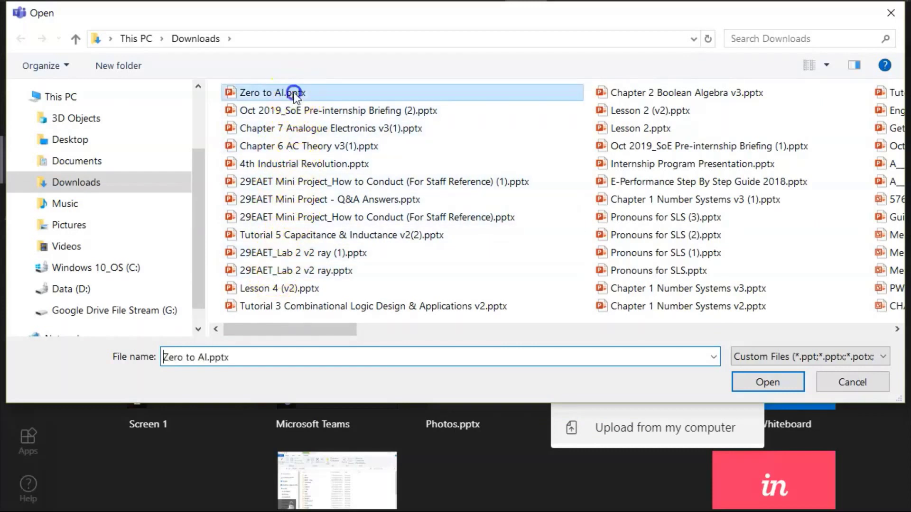
click(754, 382)
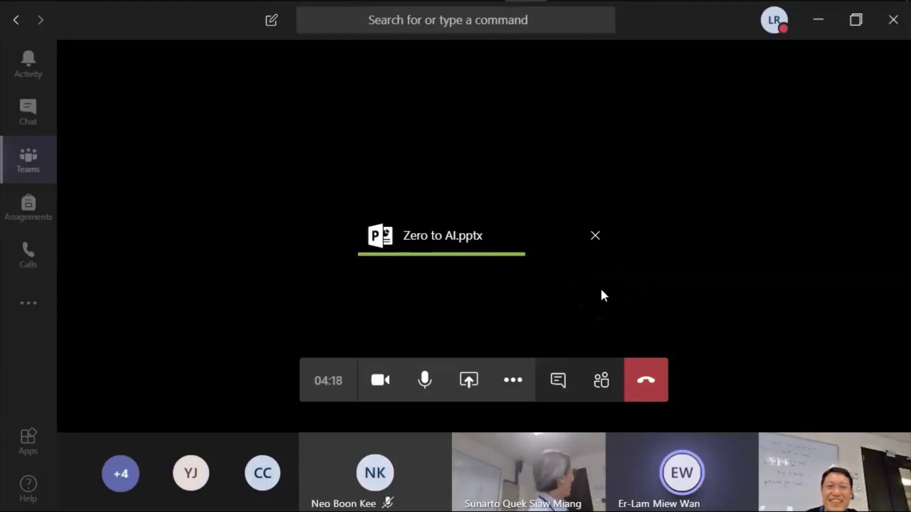
click(602, 287)
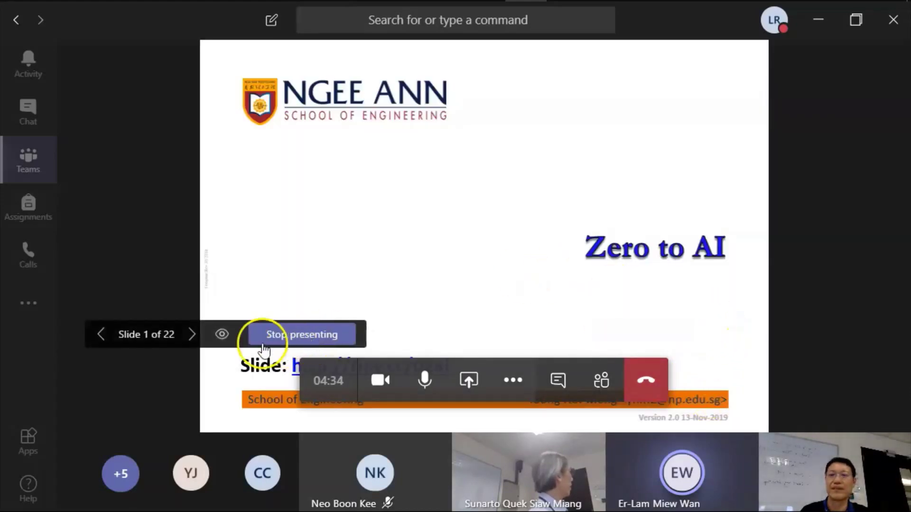
Advance the Zero to AI presentation to slide 8, An Introduction to AI.
click(195, 336)
click(198, 335)
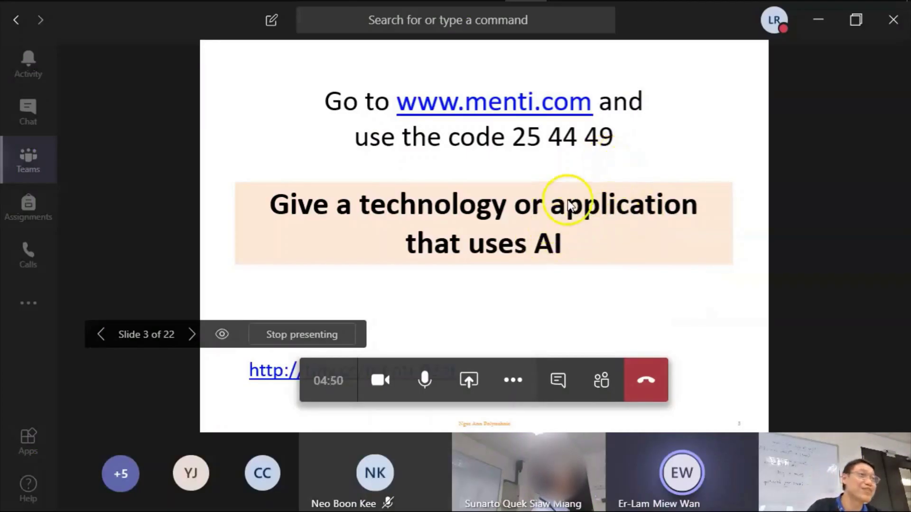
click(733, 328)
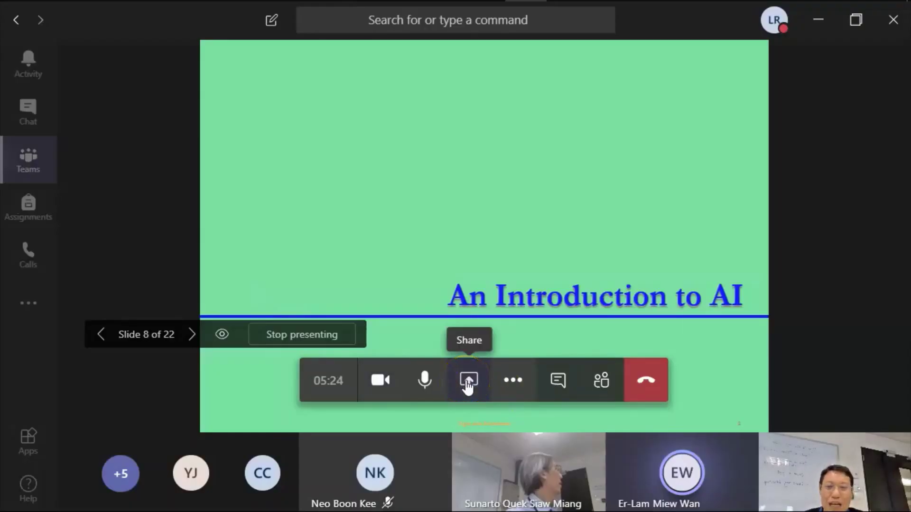
Share the entire desktop, Screen 1, with the meeting participants.
click(468, 384)
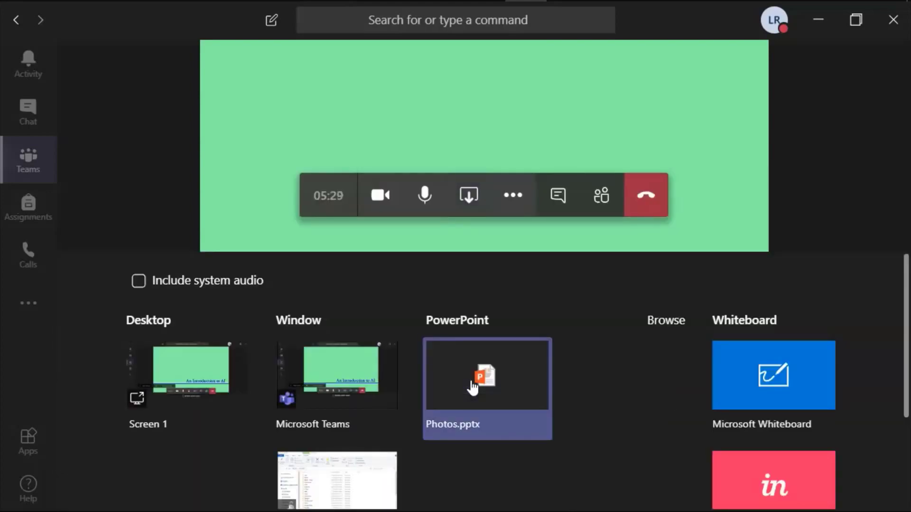
click(188, 393)
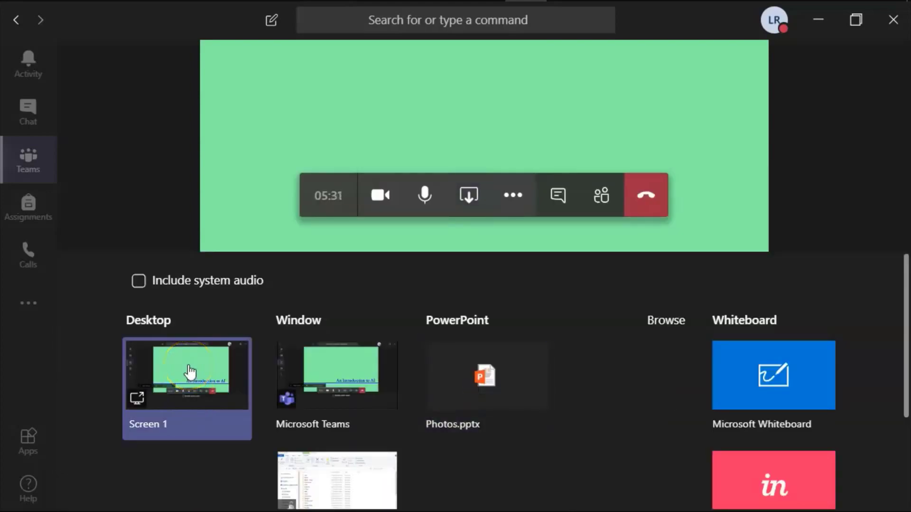
click(189, 369)
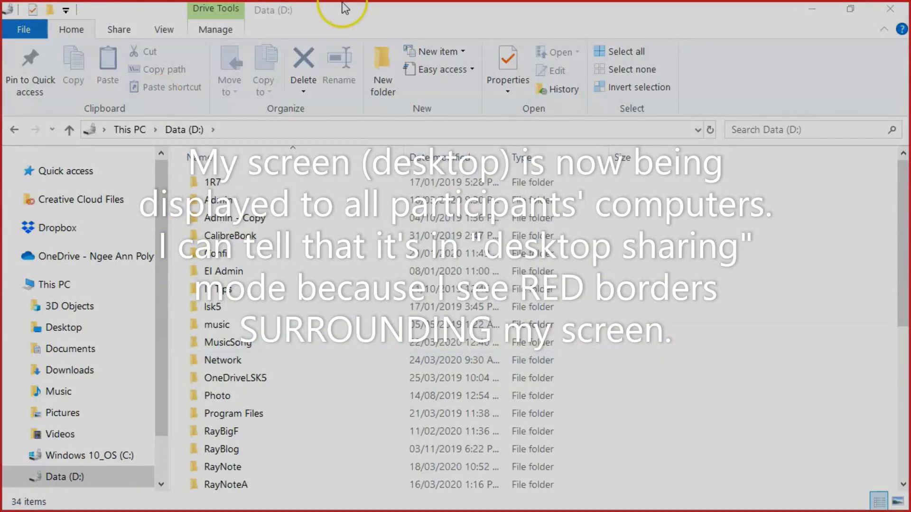
Demonstrate the shared desktop by opening the Teach notes folder on the Data (D:) drive.
key(super)
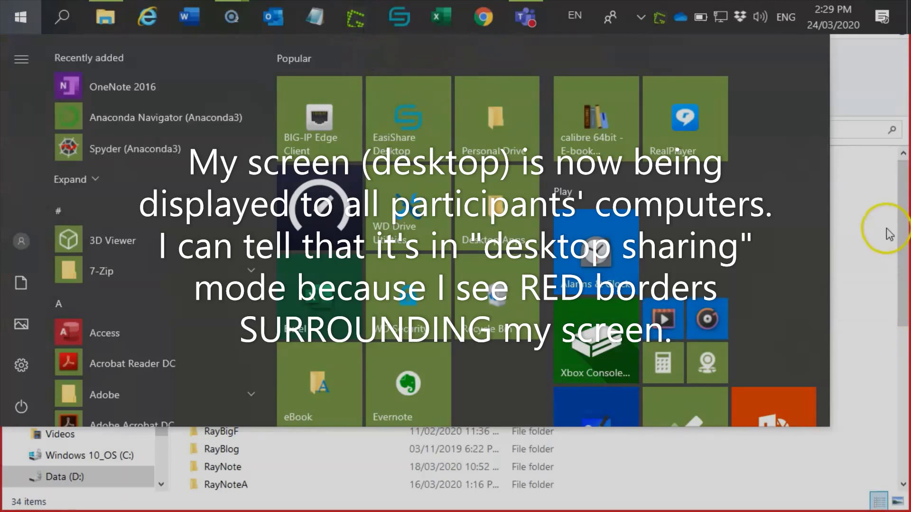
key(Escape)
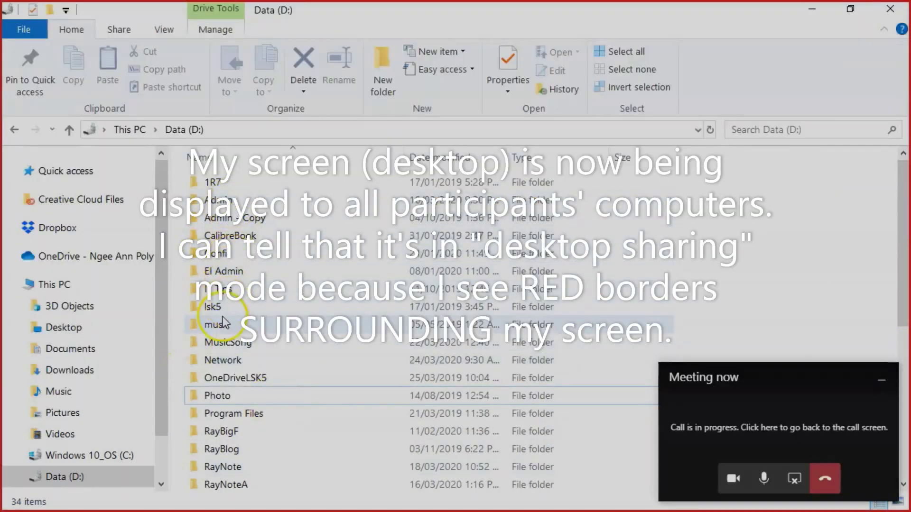
scroll(237, 332, down, 5)
click(223, 287)
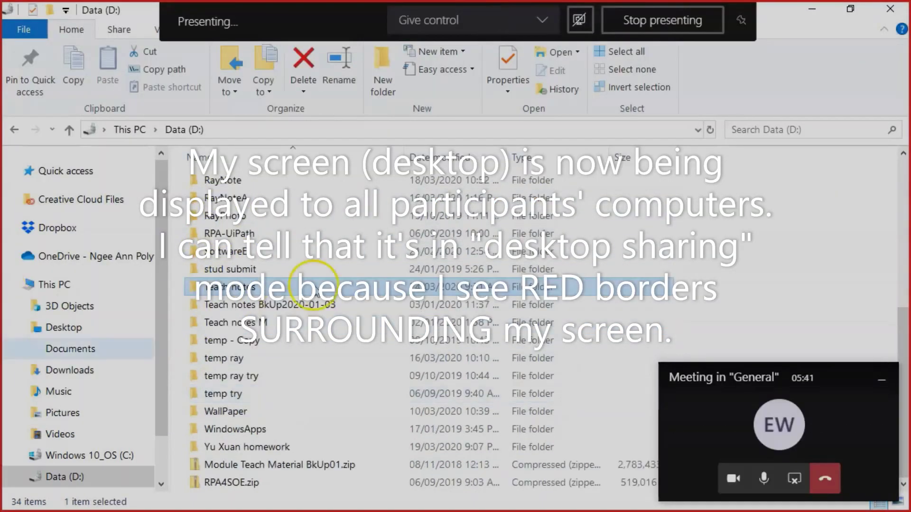
click(273, 285)
double_click(274, 287)
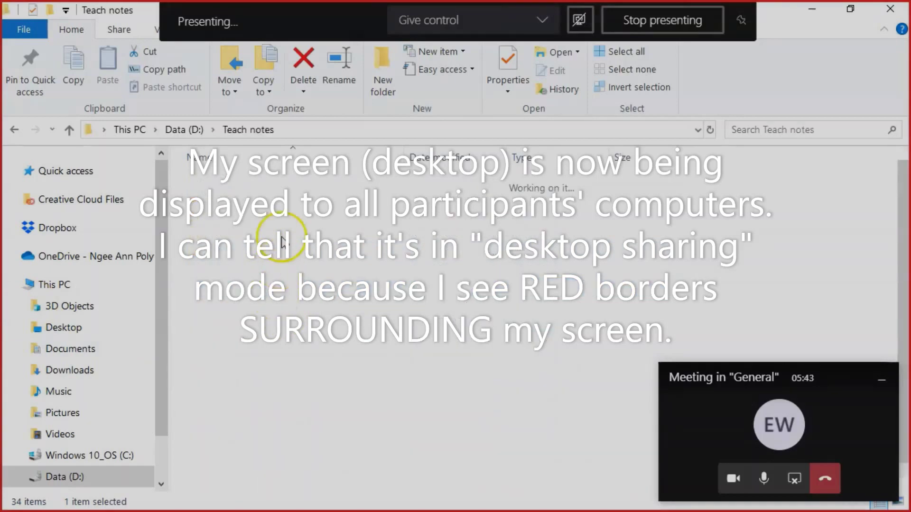
Open the presentation Chapter 3 Branching v2.pptx from the PPT folder inside 38Prog.
double_click(255, 185)
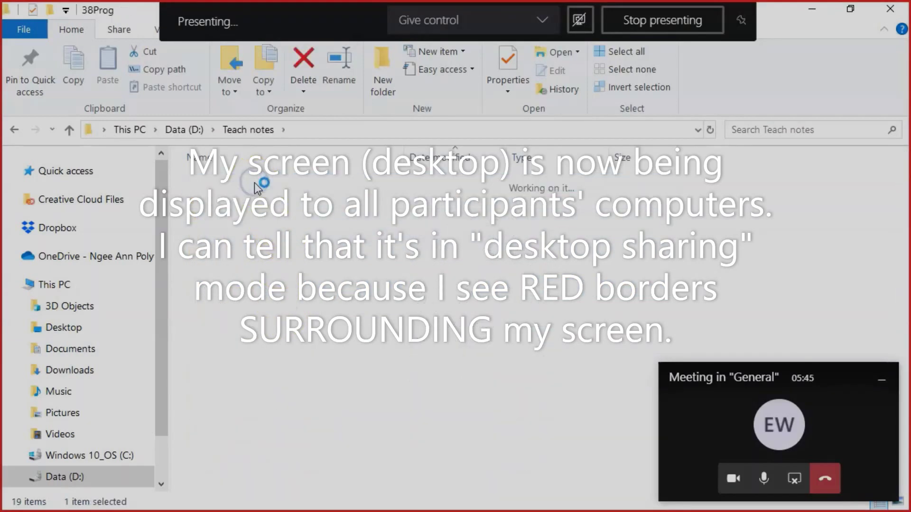
double_click(251, 223)
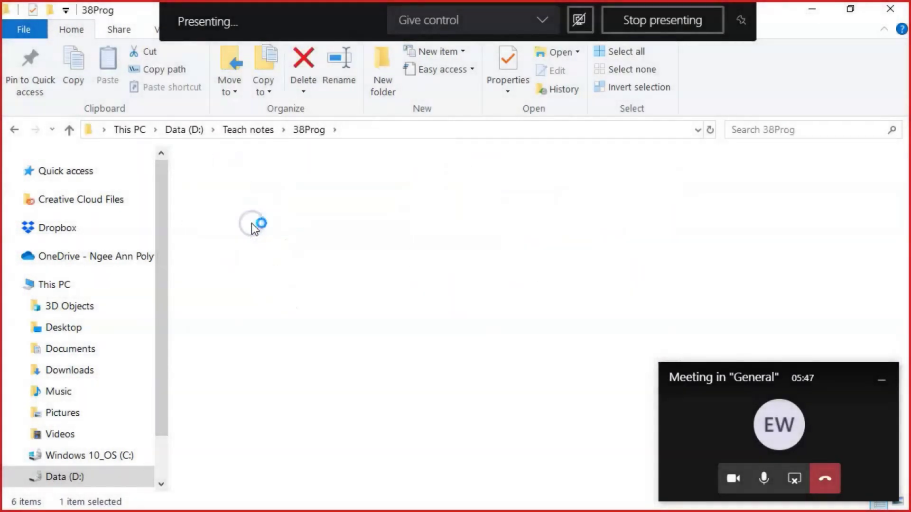
double_click(263, 240)
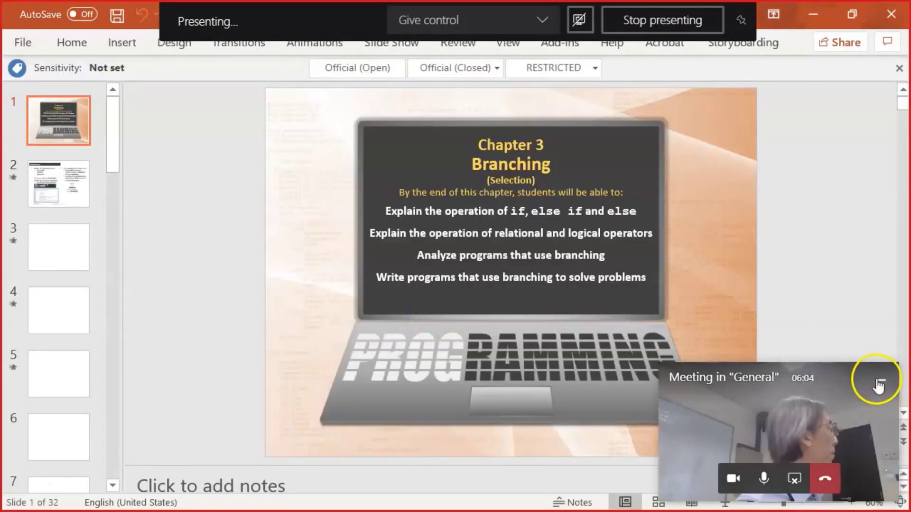
Minimize the floating meeting window, then play the Chapter 3 Branching slide show through slide 2 and exit it.
click(880, 380)
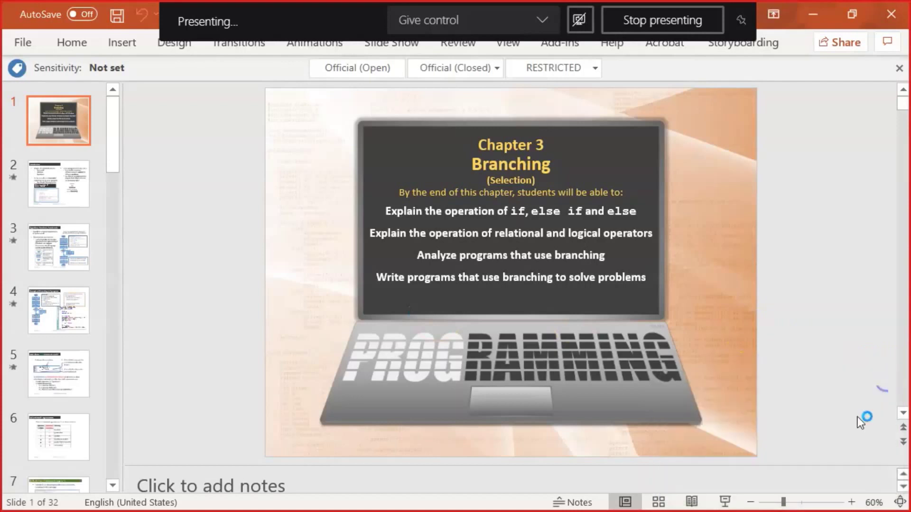
click(723, 504)
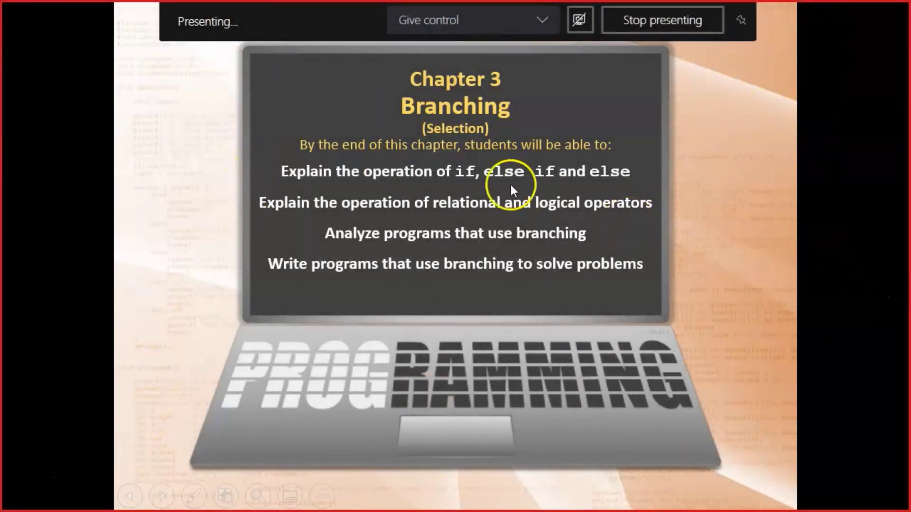
key(Escape)
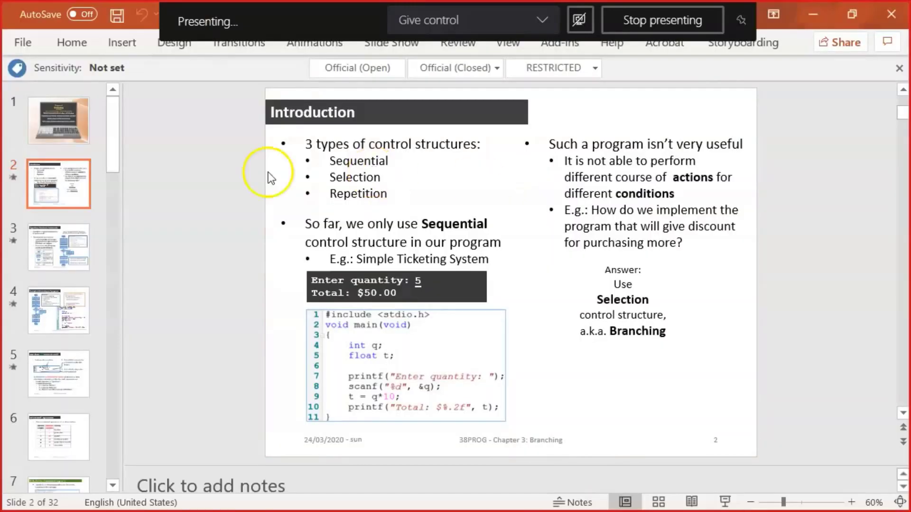
Switch from the presentation back to File Explorer and return to the 38Prog folder.
click(116, 17)
key(super)
click(110, 19)
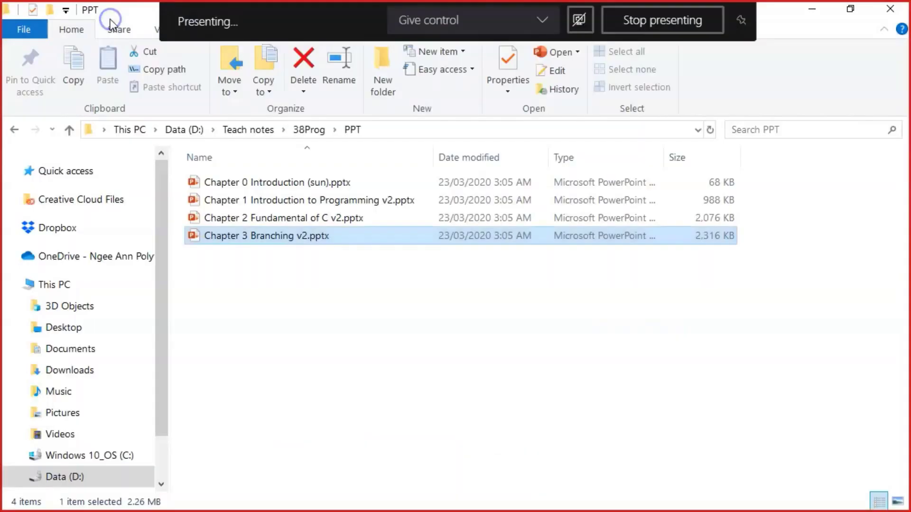
click(307, 130)
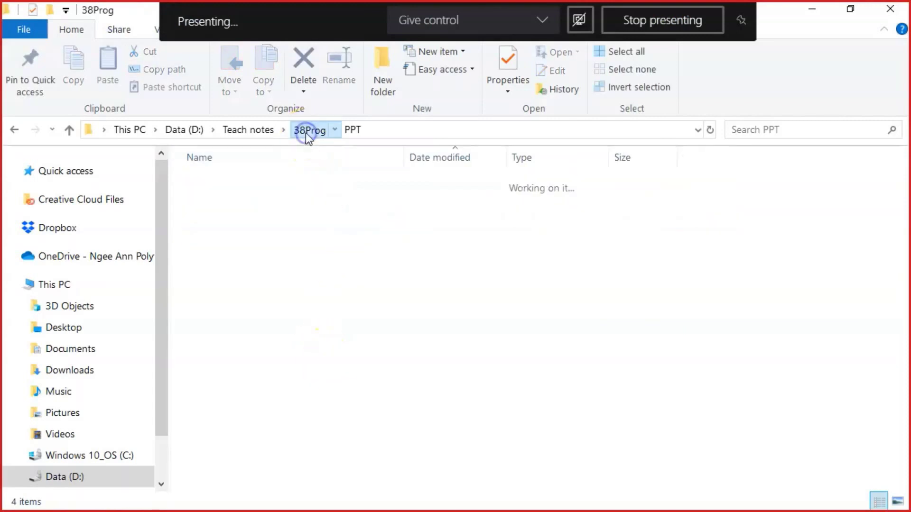